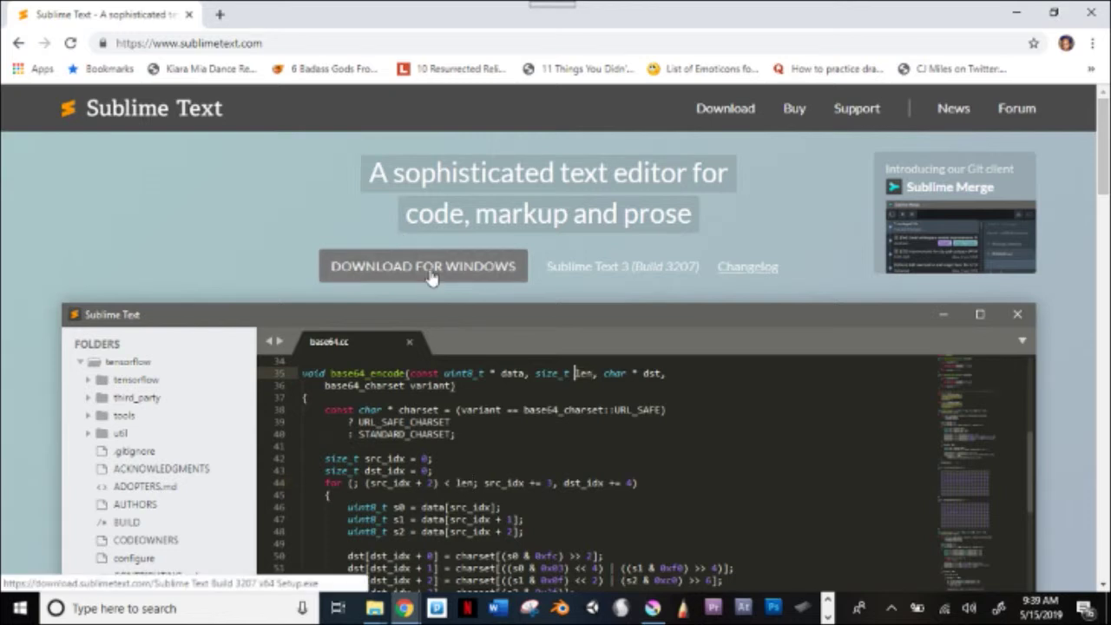
Download the Windows build of Sublime Text 3 and launch its setup file from the Downloads folder
key("ctrl+l")
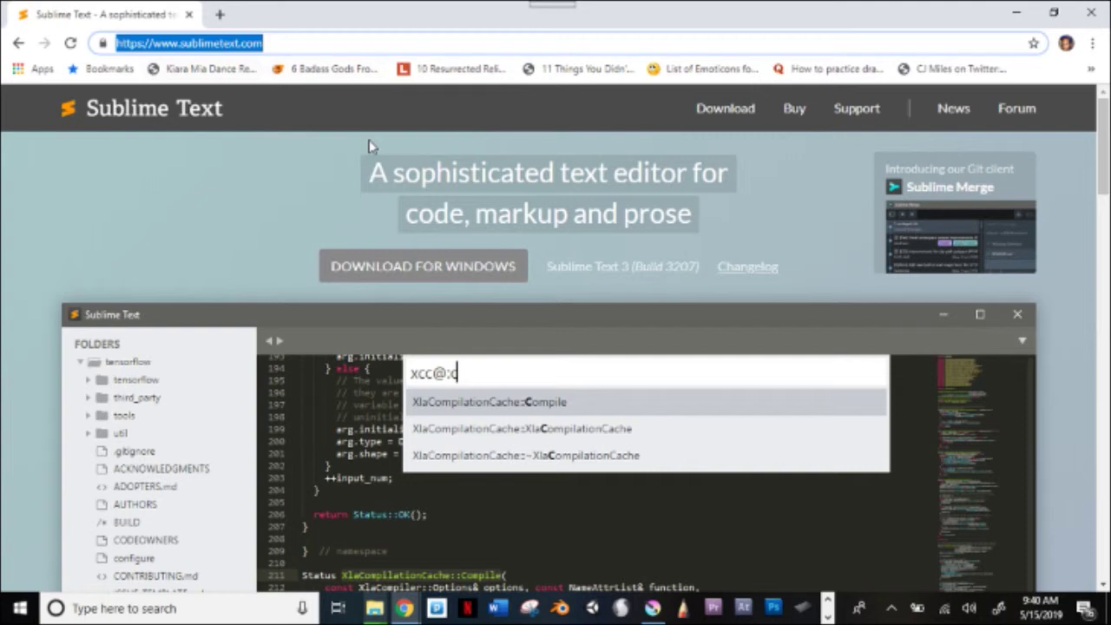
left_click(404, 276)
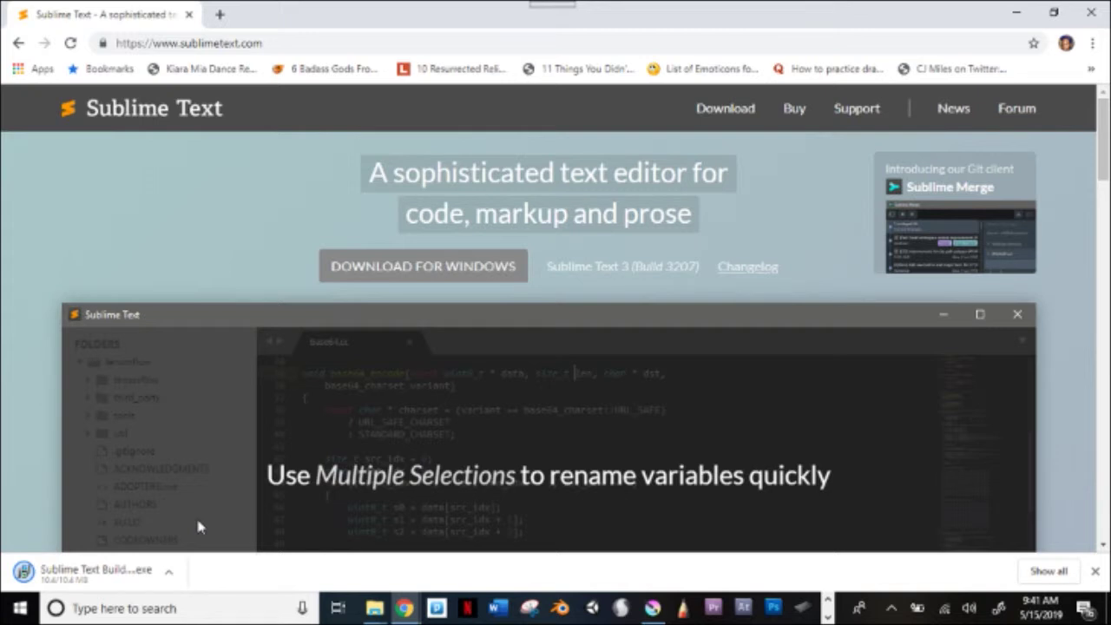
left_click(169, 571)
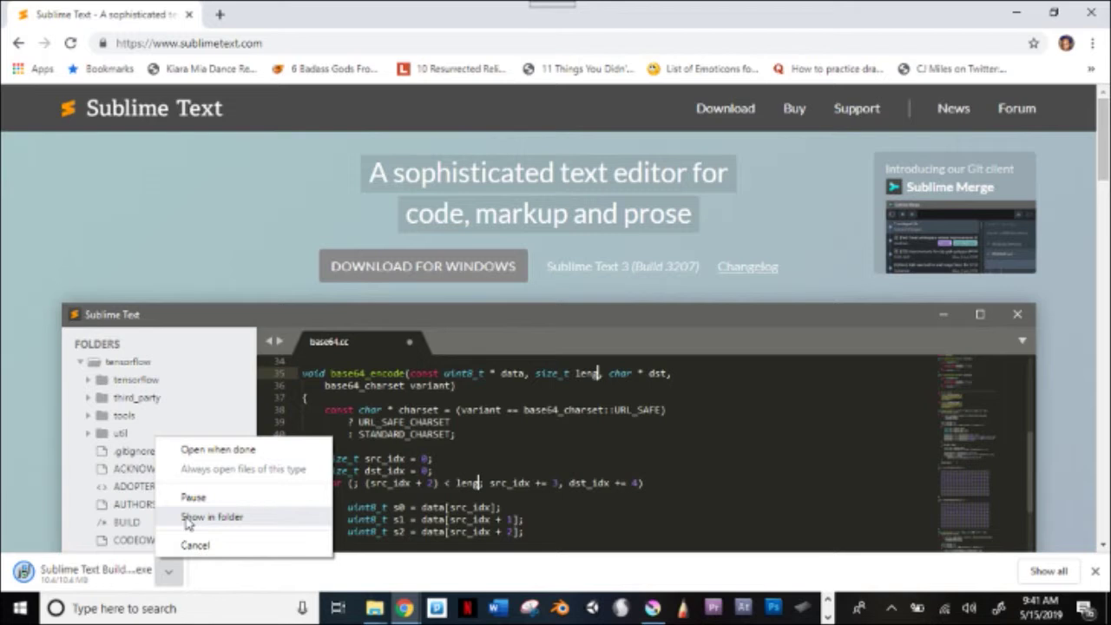
left_click(187, 519)
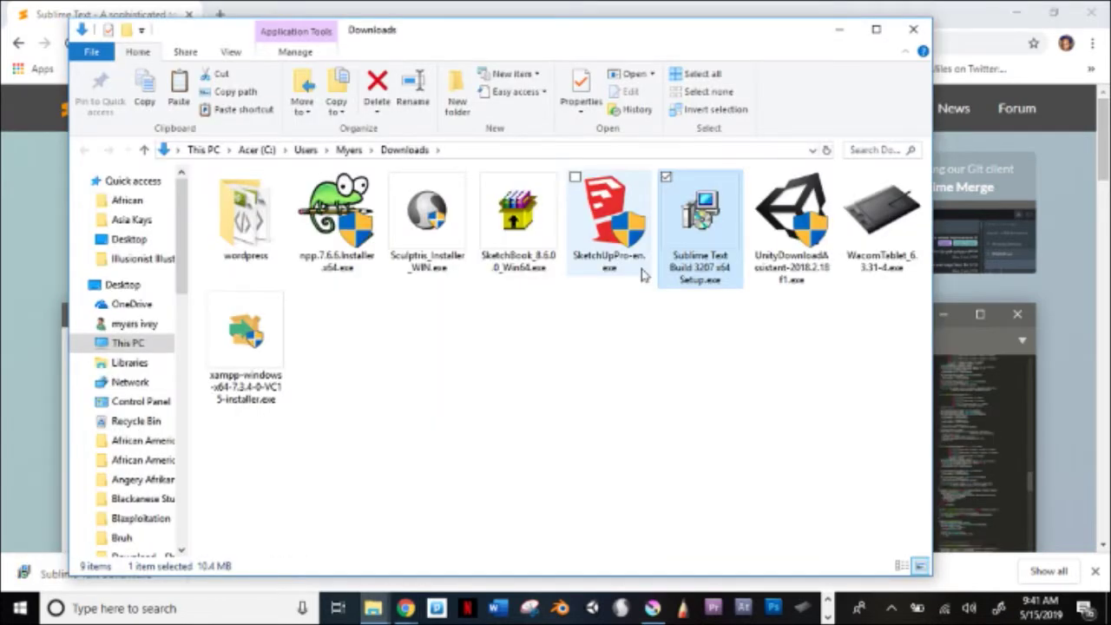
double_click(699, 221)
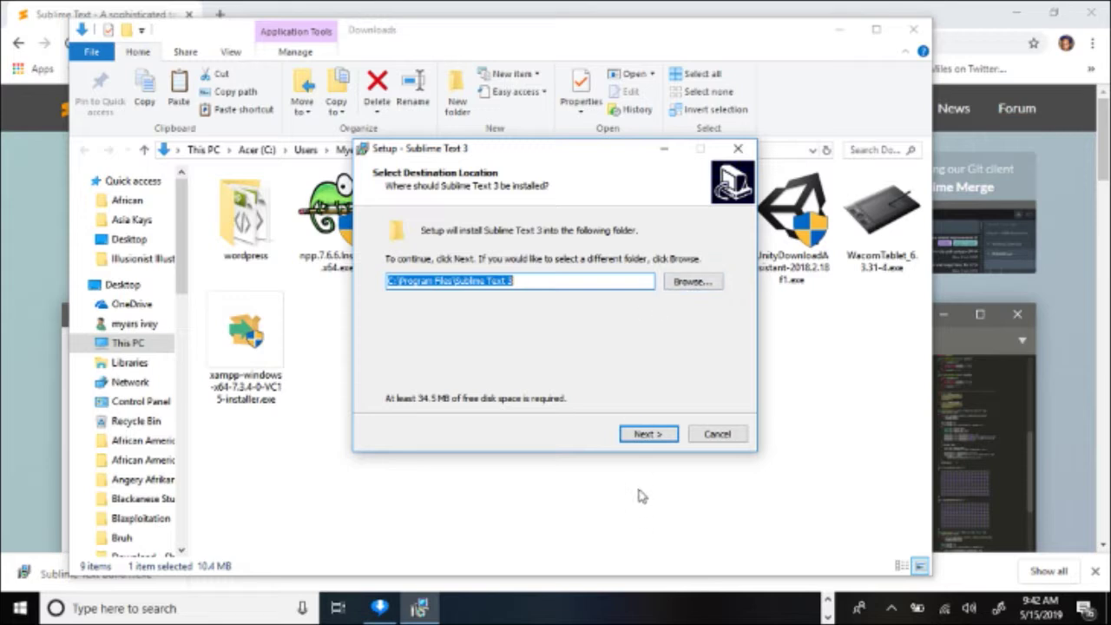
Install Sublime Text 3 in the default destination folder with "Add to explorer context menu" enabled, and finish the setup
left_click(647, 434)
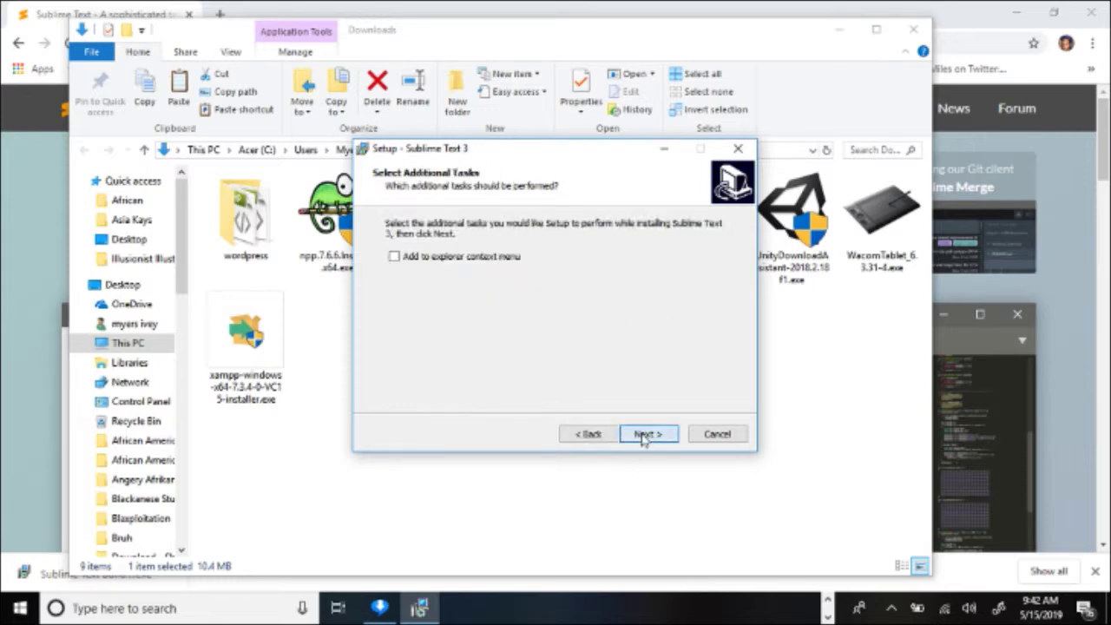
left_click(394, 257)
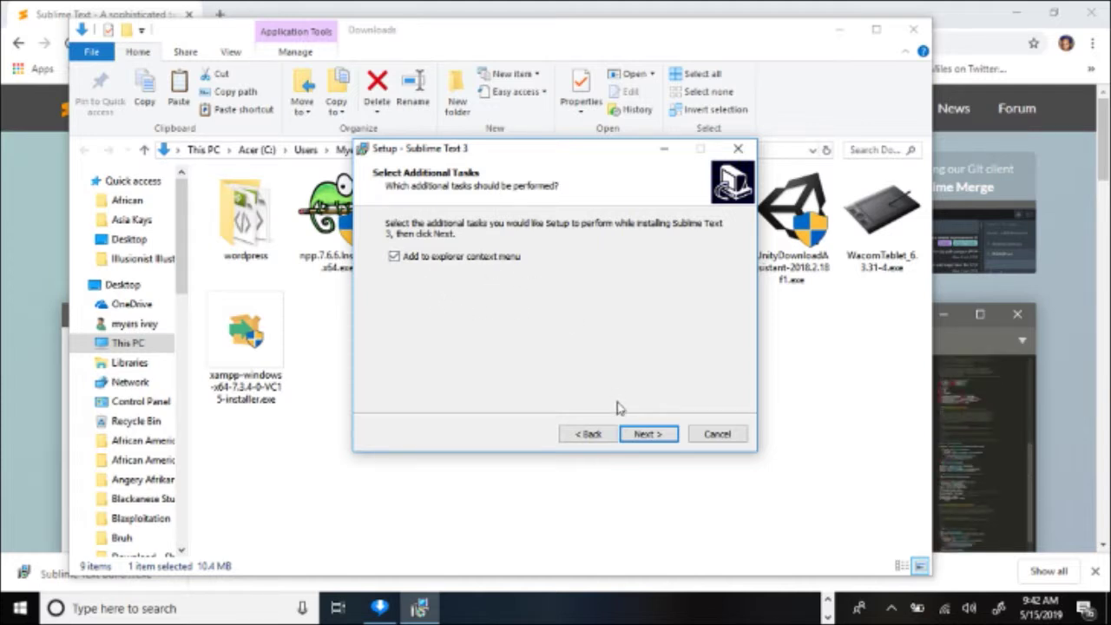
left_click(645, 442)
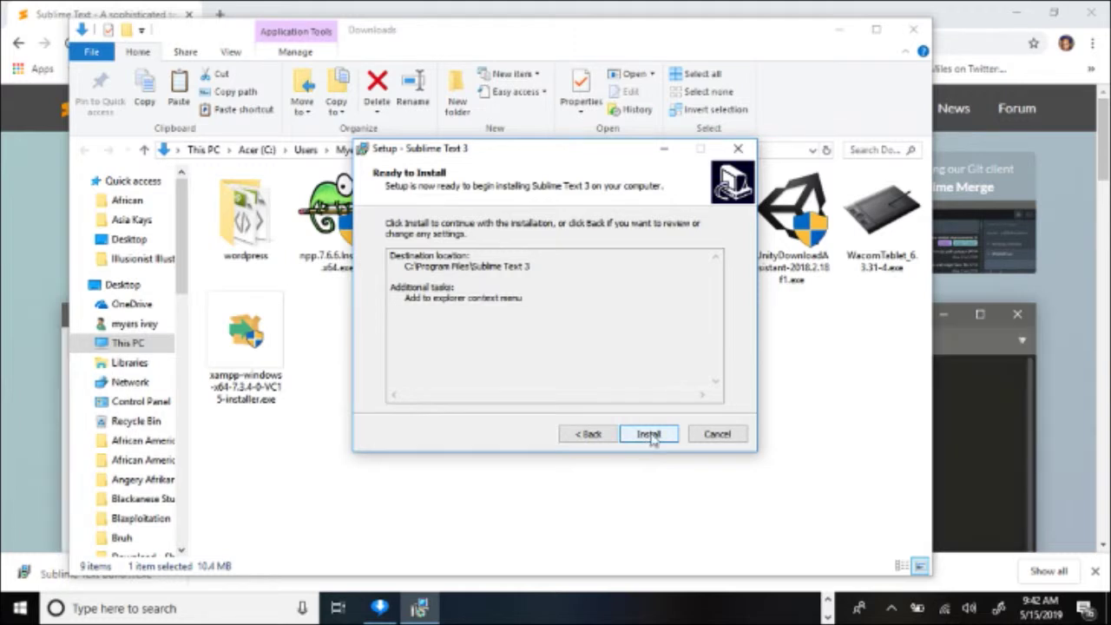
left_click(652, 441)
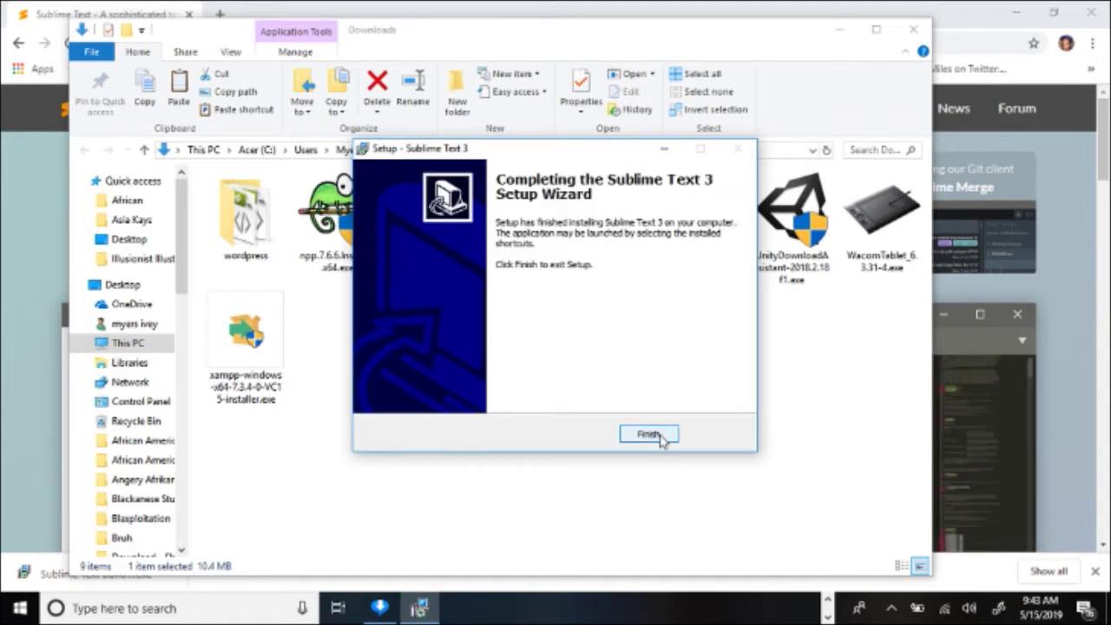
left_click(649, 435)
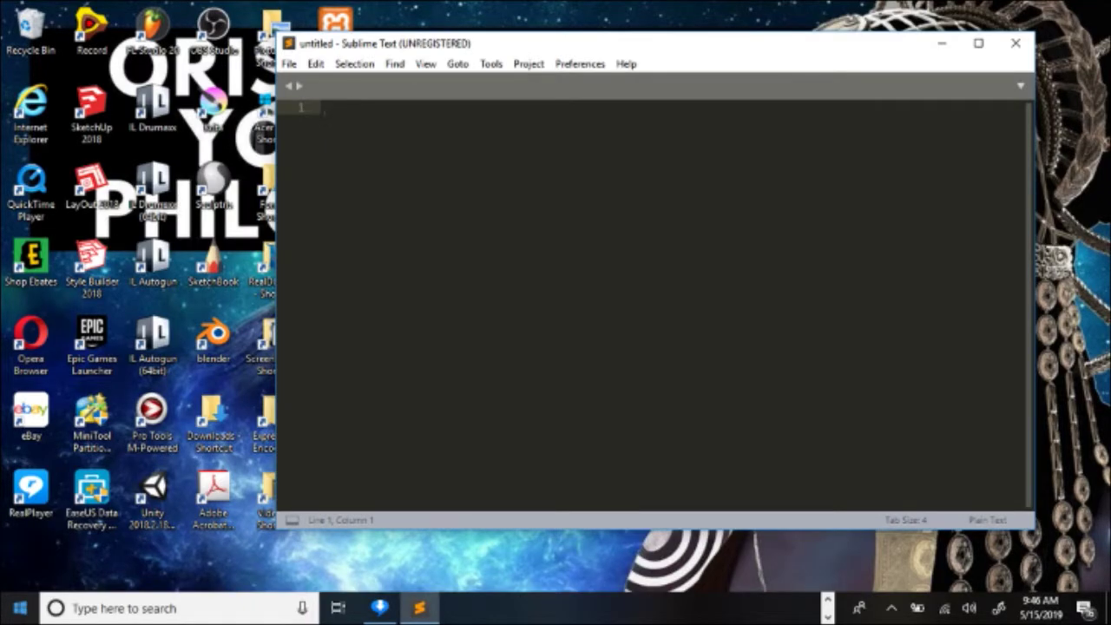
Pin Sublime Text 3 to the taskbar and return to the empty editor window
left_click(20, 607)
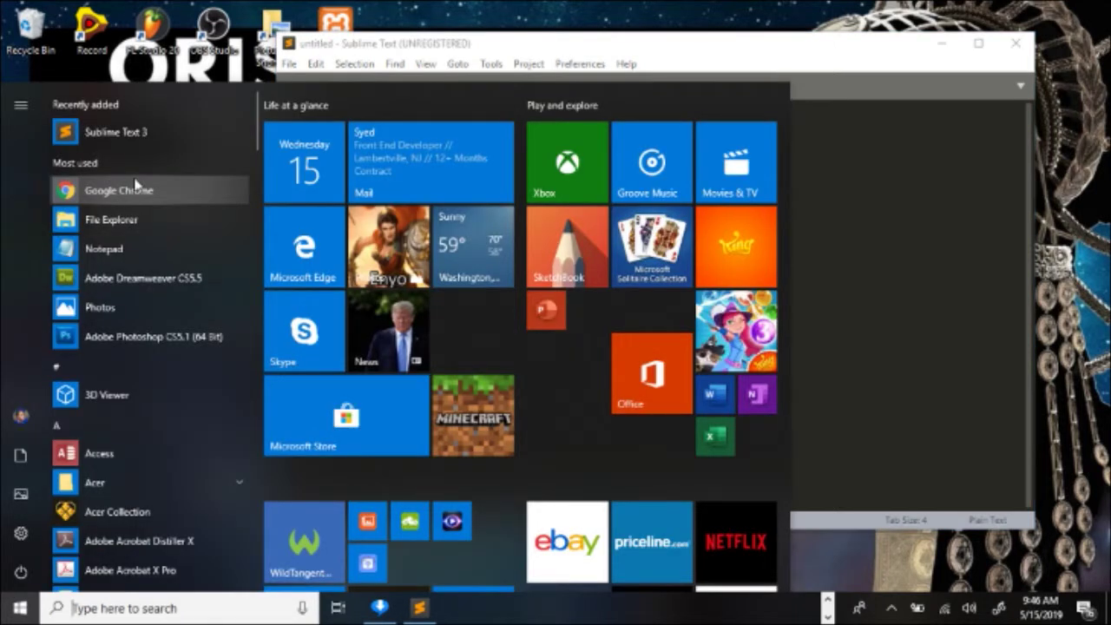
right_click(133, 139)
mouse_move(286, 184)
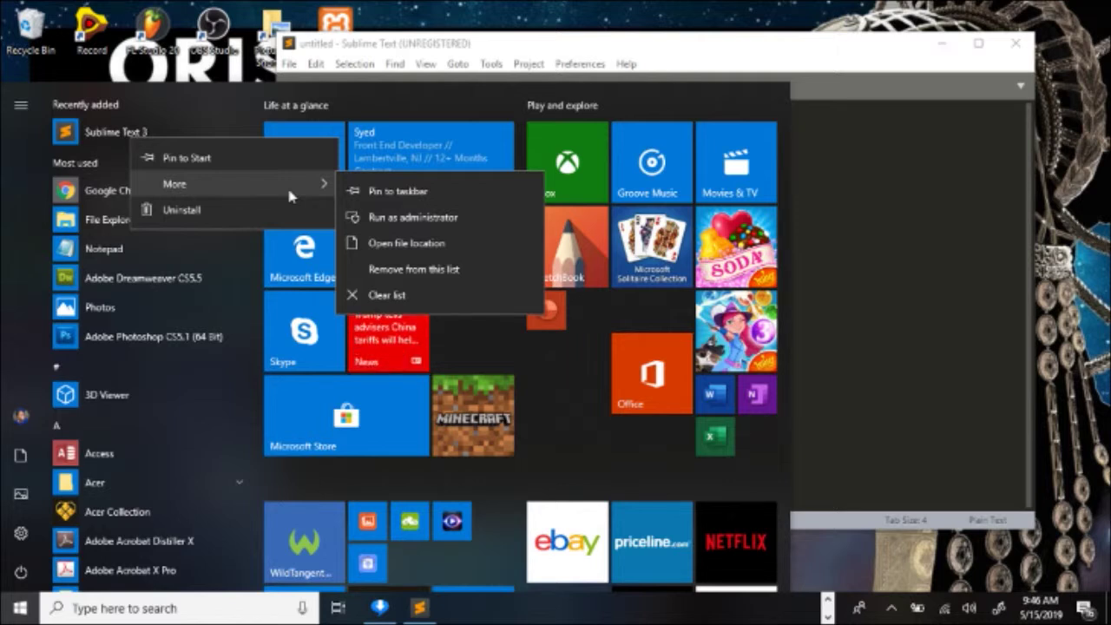
left_click(372, 198)
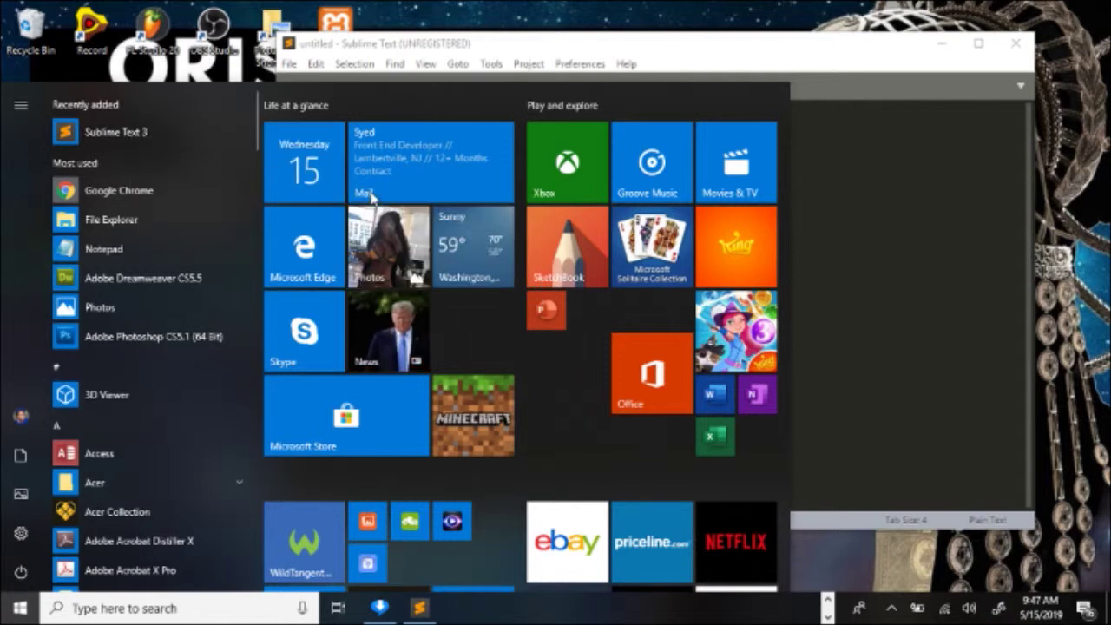
left_click(445, 54)
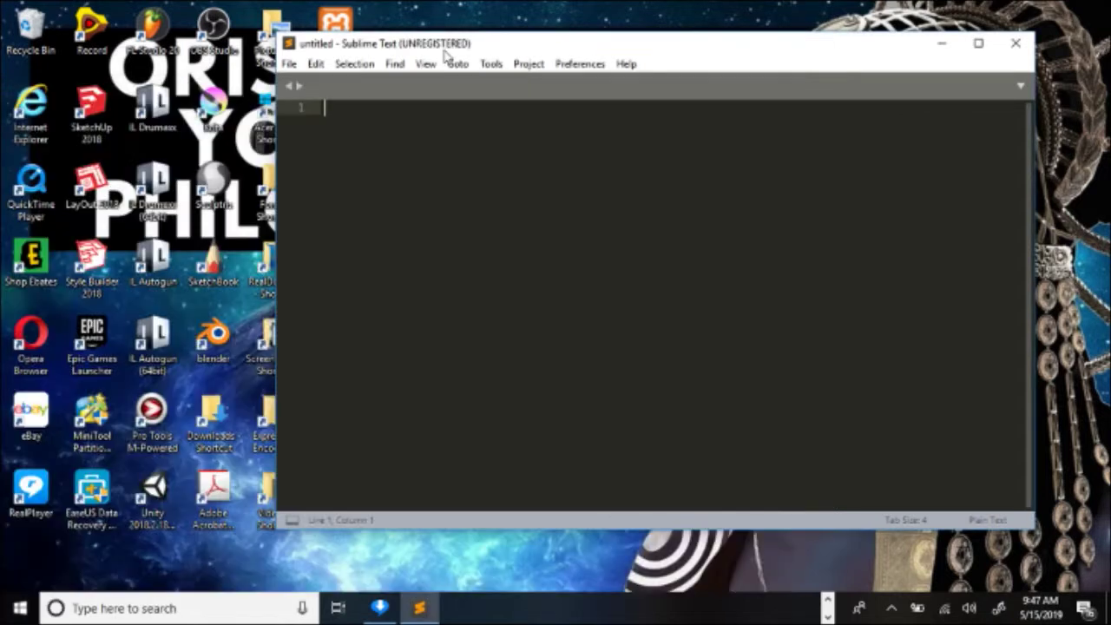
Search Windows for "SUBLIME" and view the available options for the Sublime Text 3 app
left_click(114, 608)
type("SUBLIME")
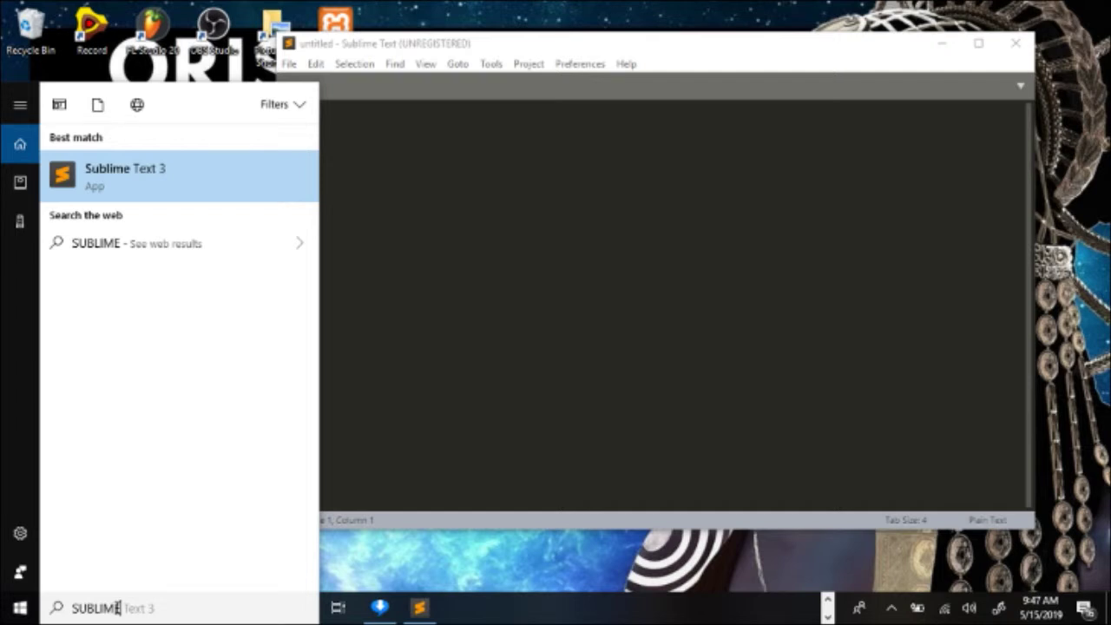
right_click(52, 178)
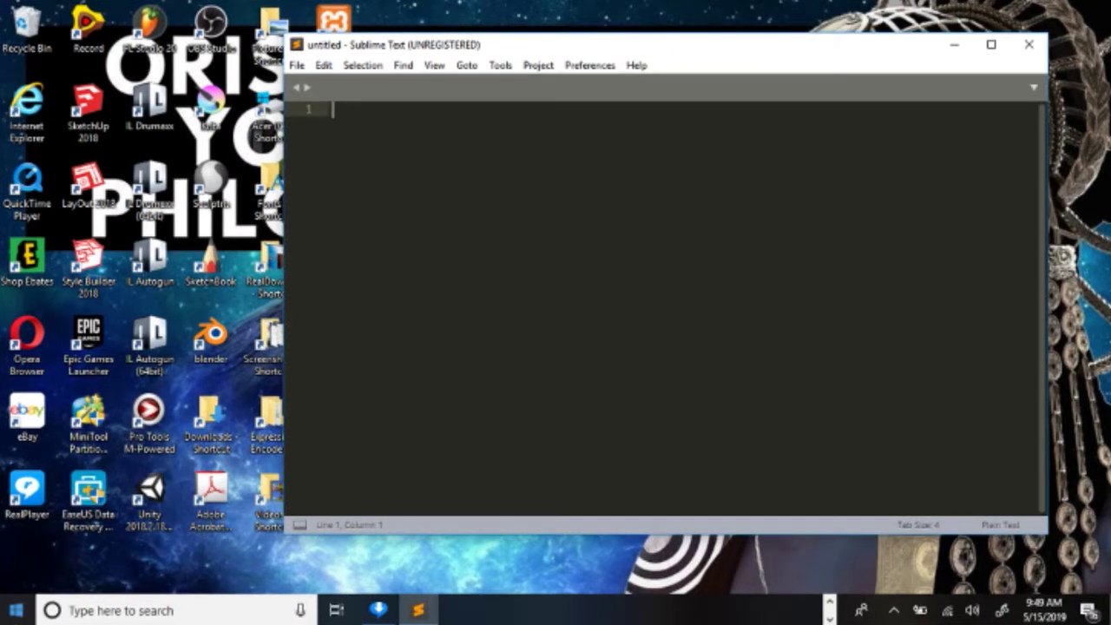
Open the file location of Sublime Text 3, create a desktop shortcut for it, and minimize the Programs folder window
key("super")
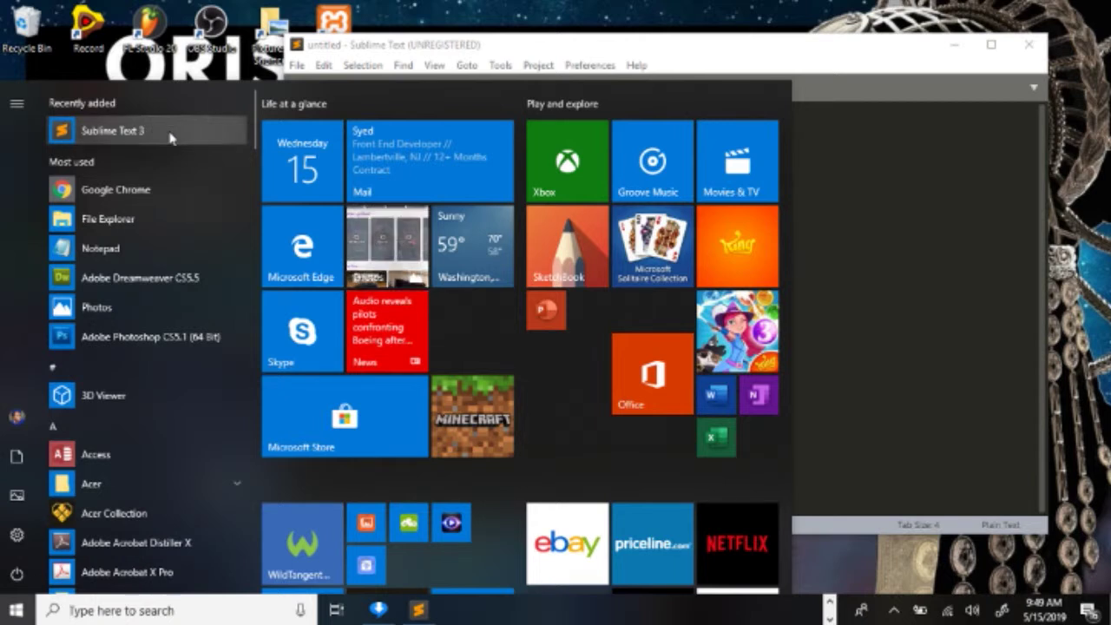
right_click(171, 139)
mouse_move(348, 177)
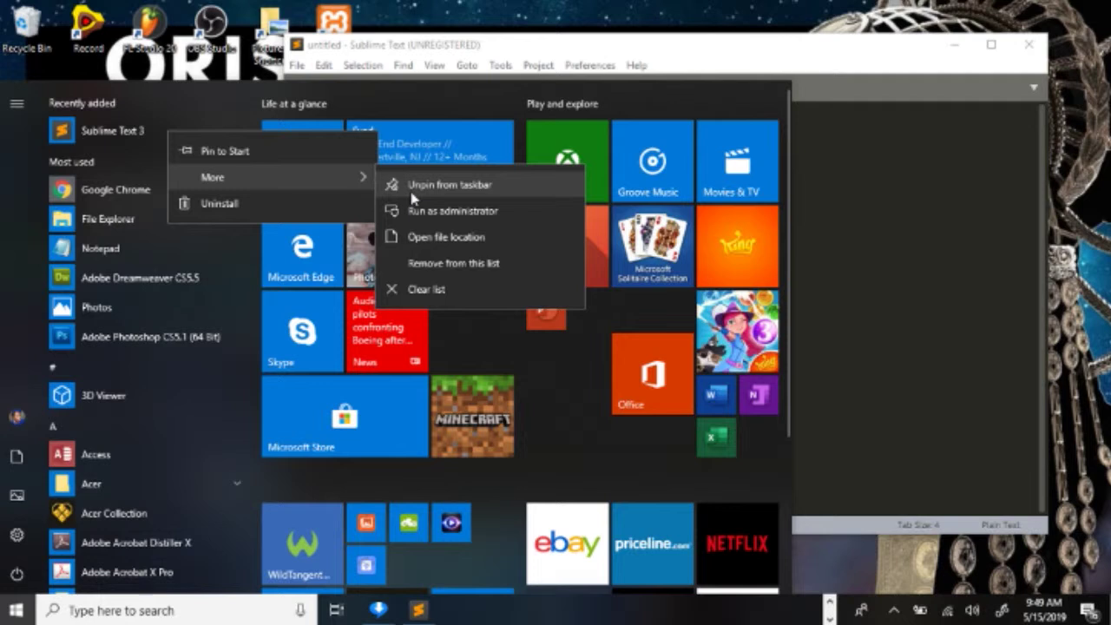
left_click(444, 246)
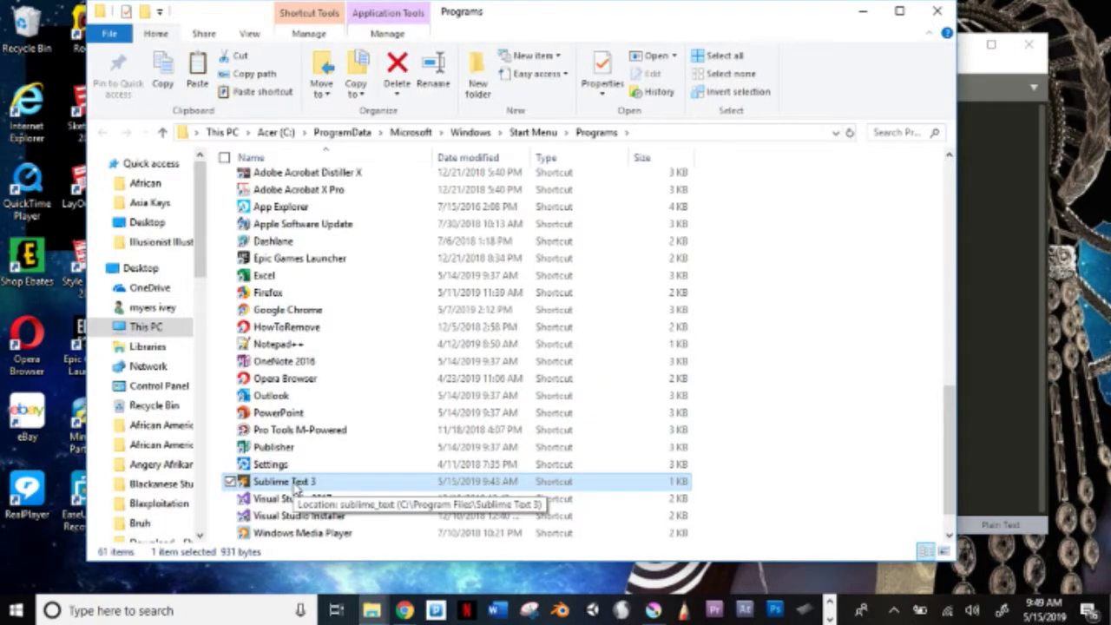
right_click(296, 491)
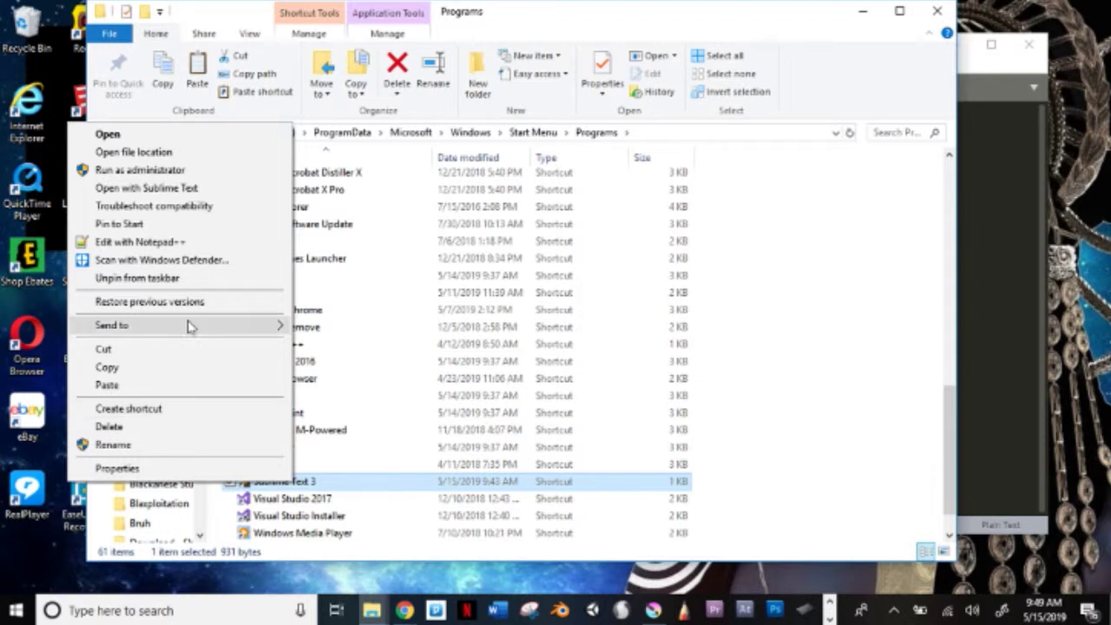
mouse_move(190, 325)
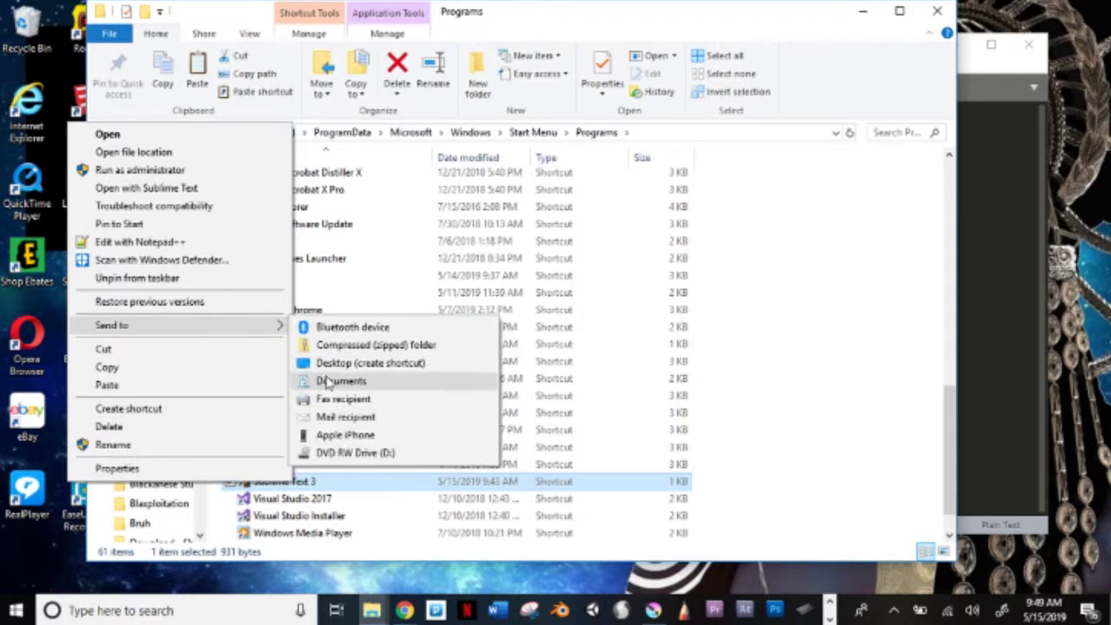
left_click(369, 363)
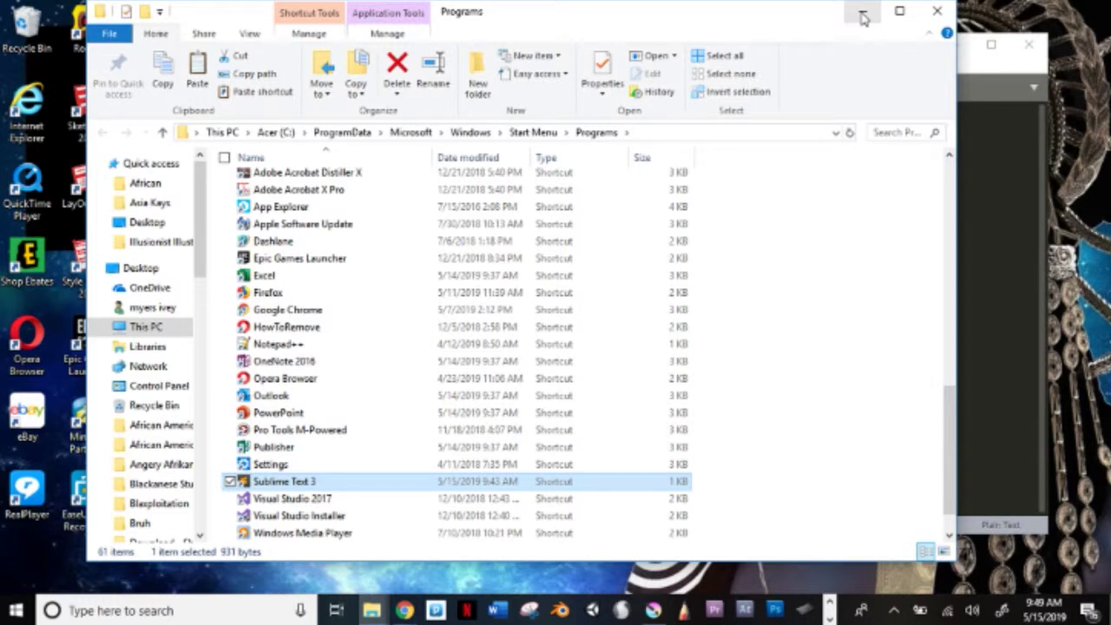
left_click(864, 17)
Move the Sublime Text window toward the left of the desktop, and maximize and restore the browser window
left_click_drag(663, 48, 561, 54)
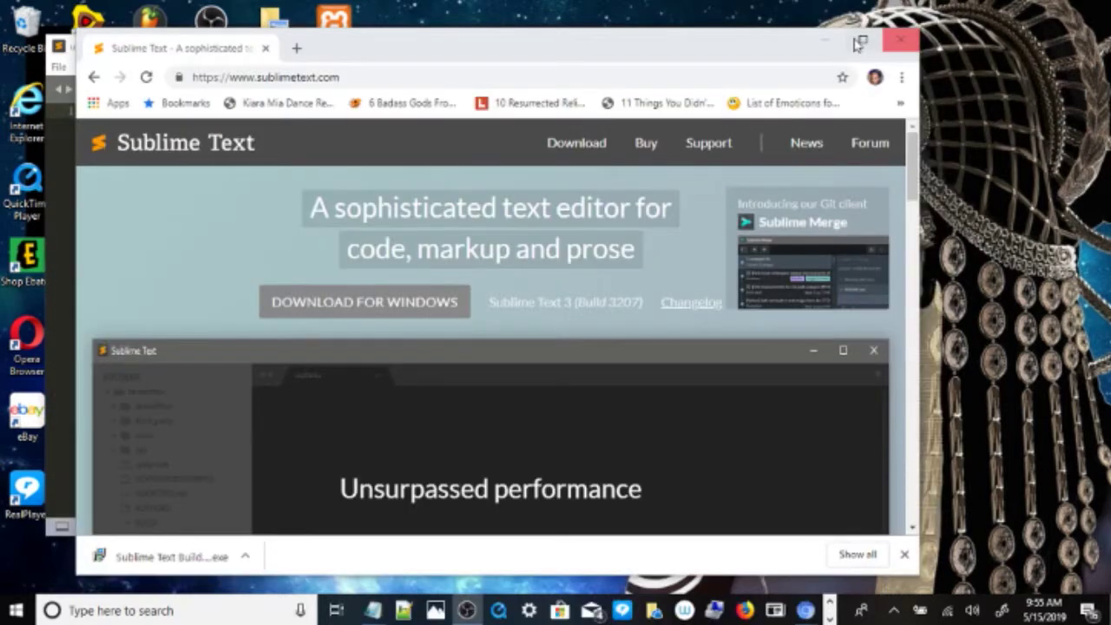
left_click(864, 32)
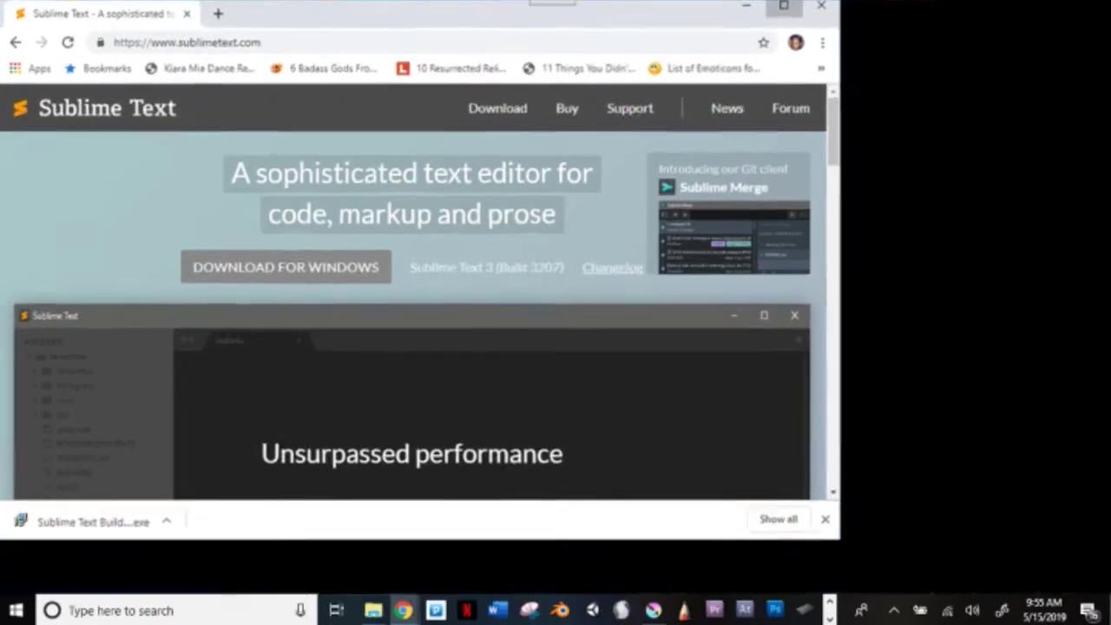
left_click(1048, 16)
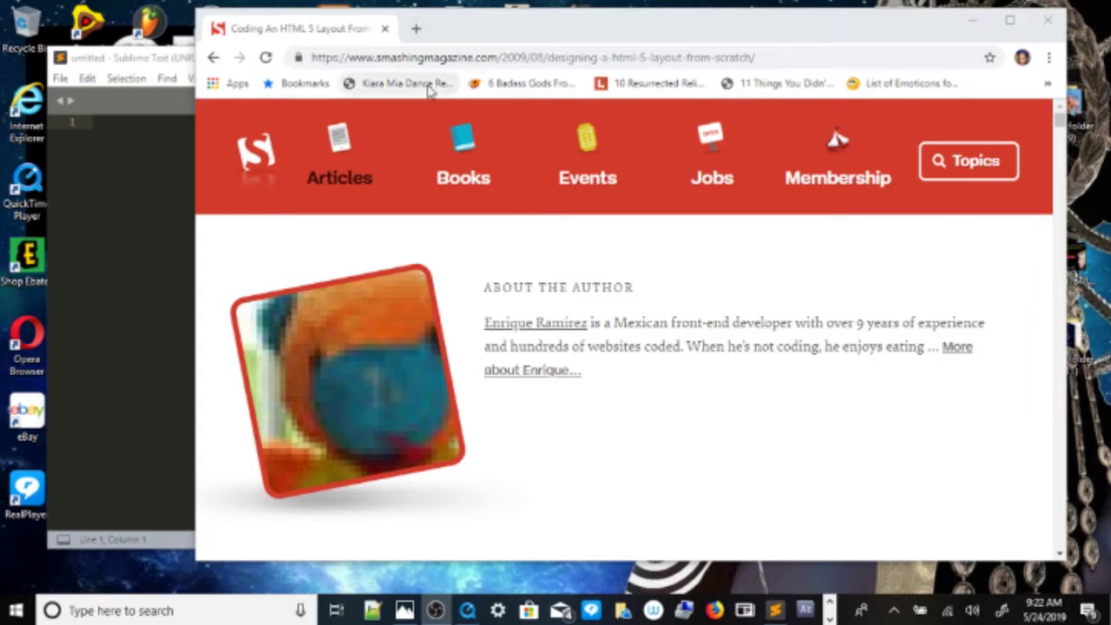
Copy the complete HTML file skeleton from "2. The Markup" in the Smashing Magazine HTML 5 layout article
scroll(447, 247, "down", 5)
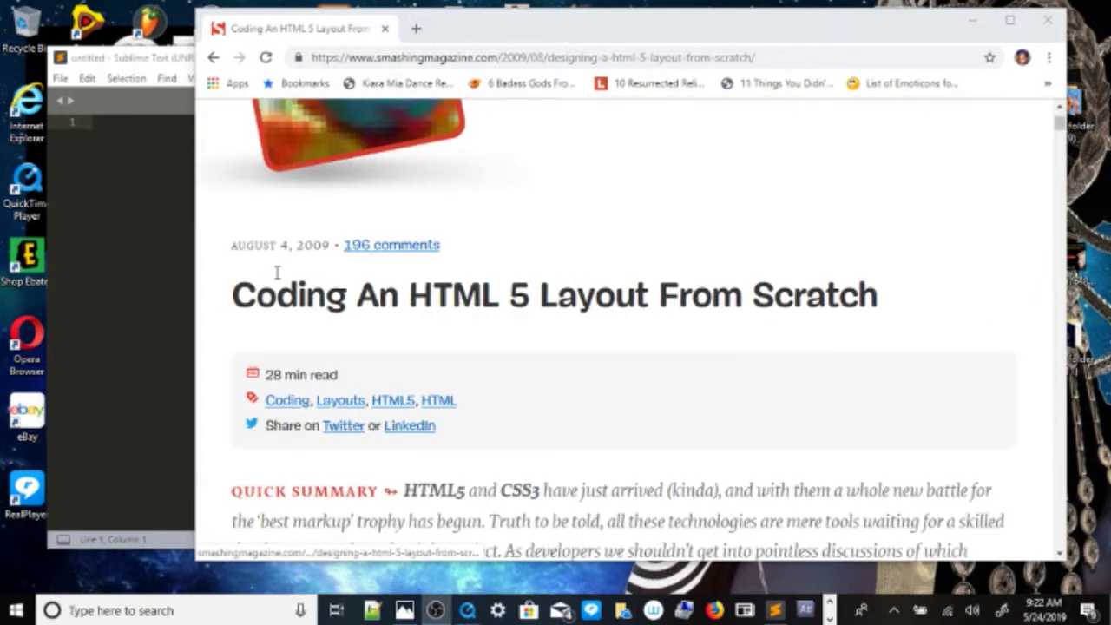
scroll(705, 322, "down", 15)
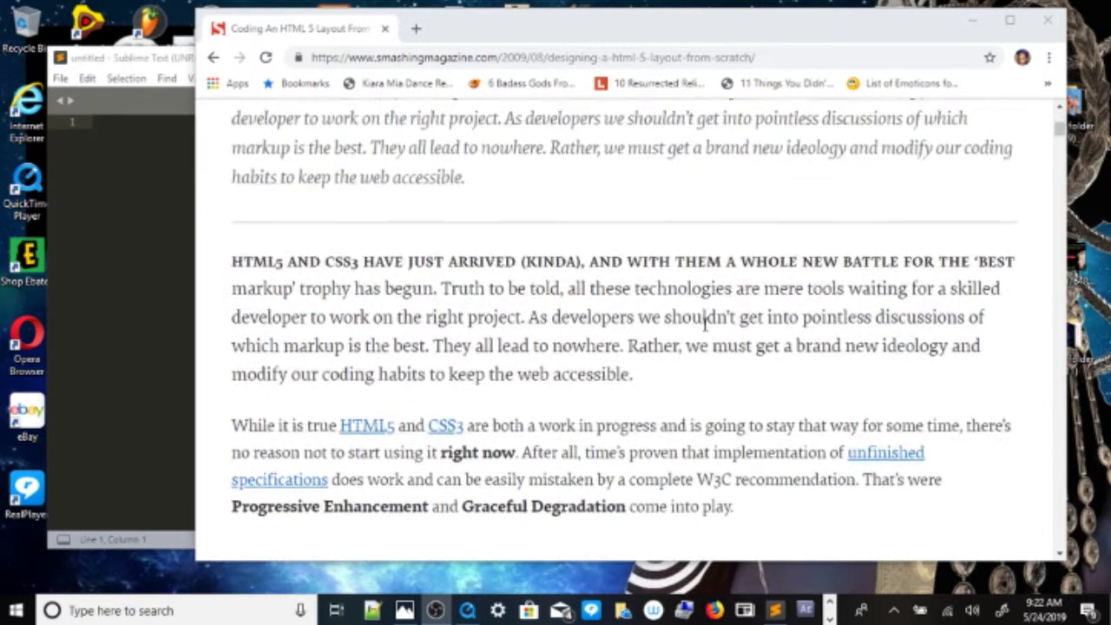
scroll(704, 322, "down", 5)
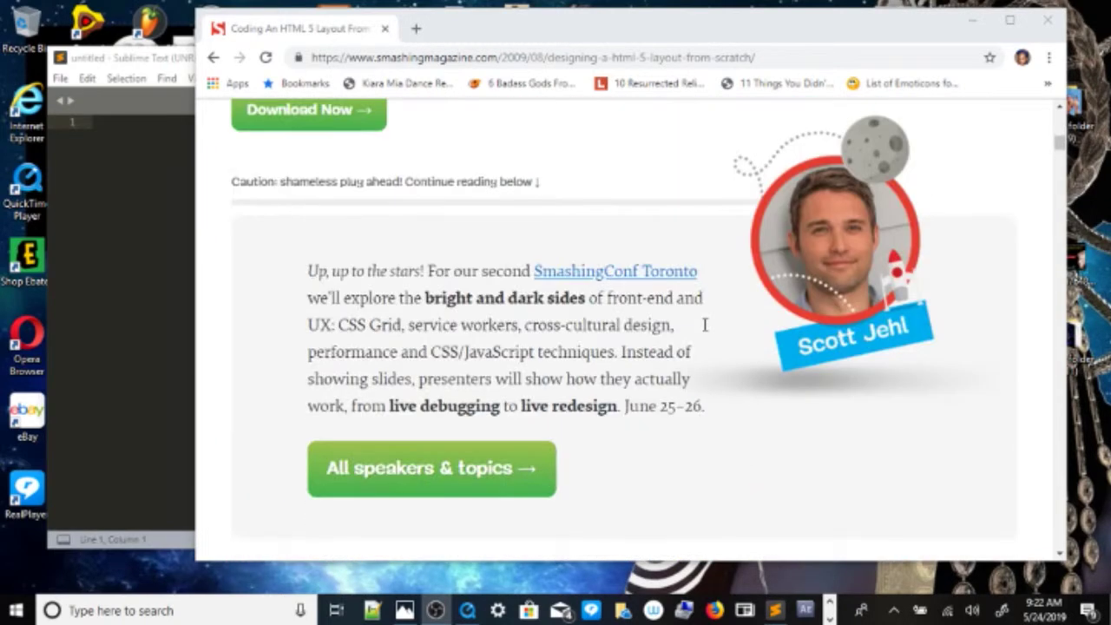
scroll(608, 323, "down", 15)
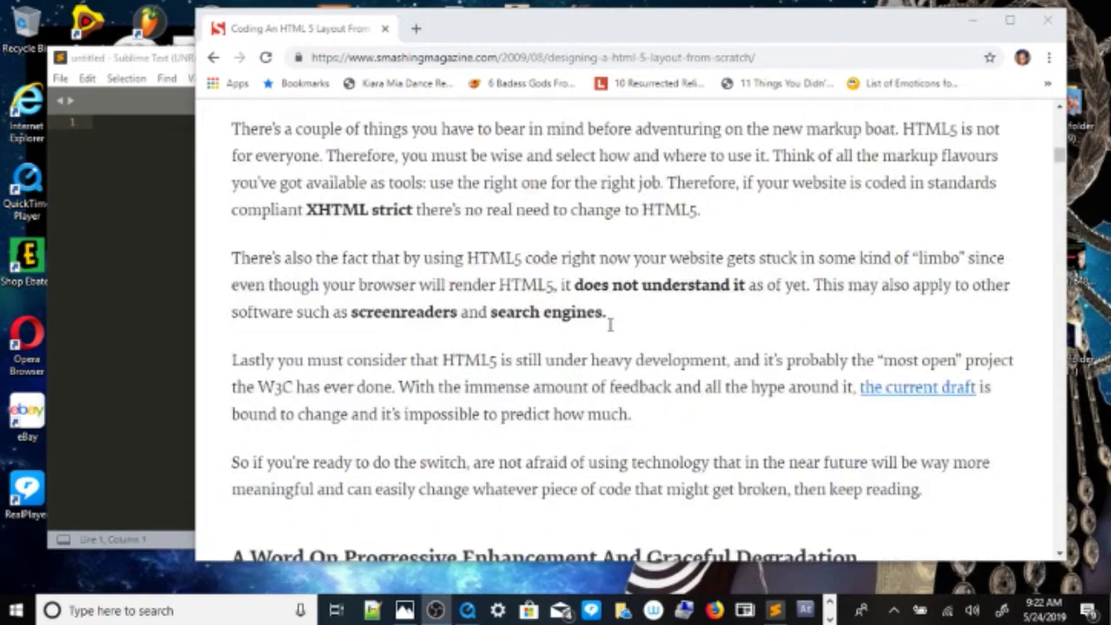
scroll(611, 325, "down", 5)
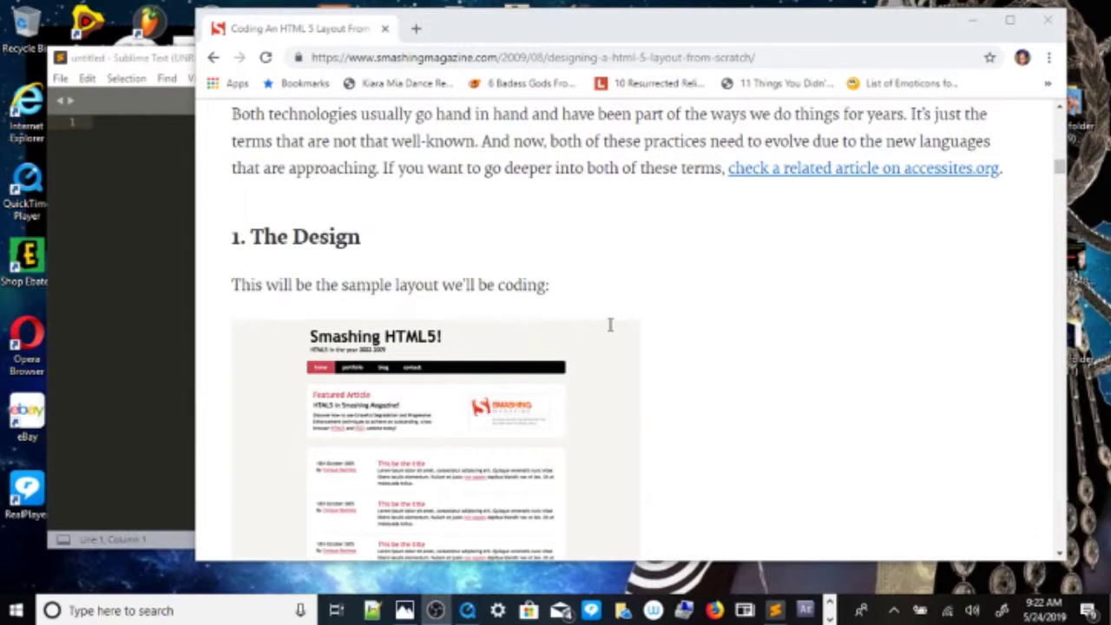
scroll(544, 325, "down", 15)
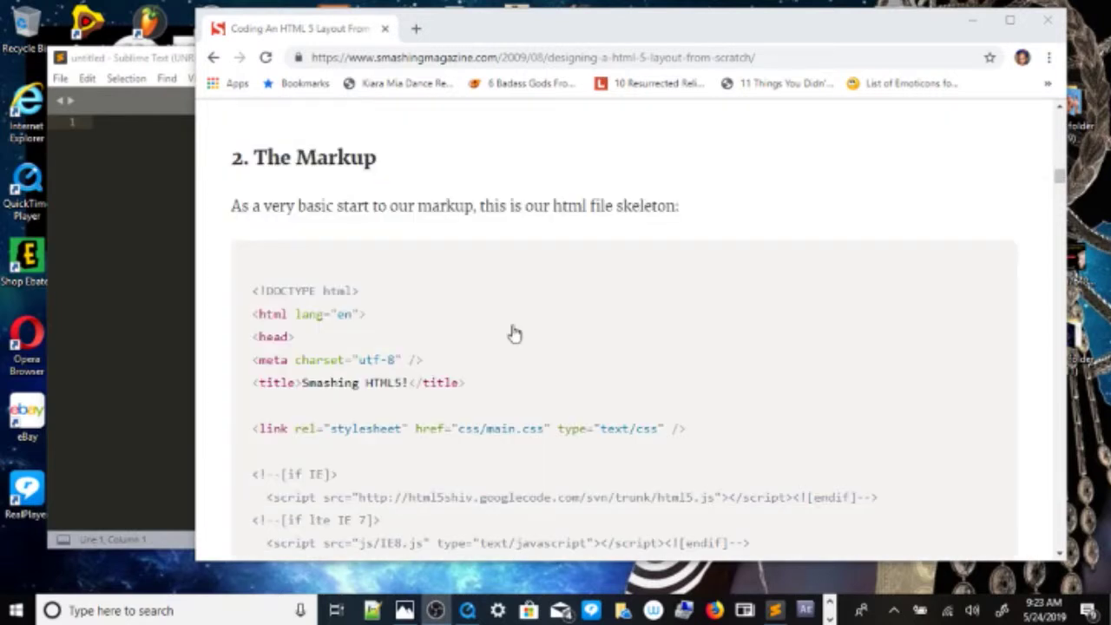
scroll(514, 322, "up", 3)
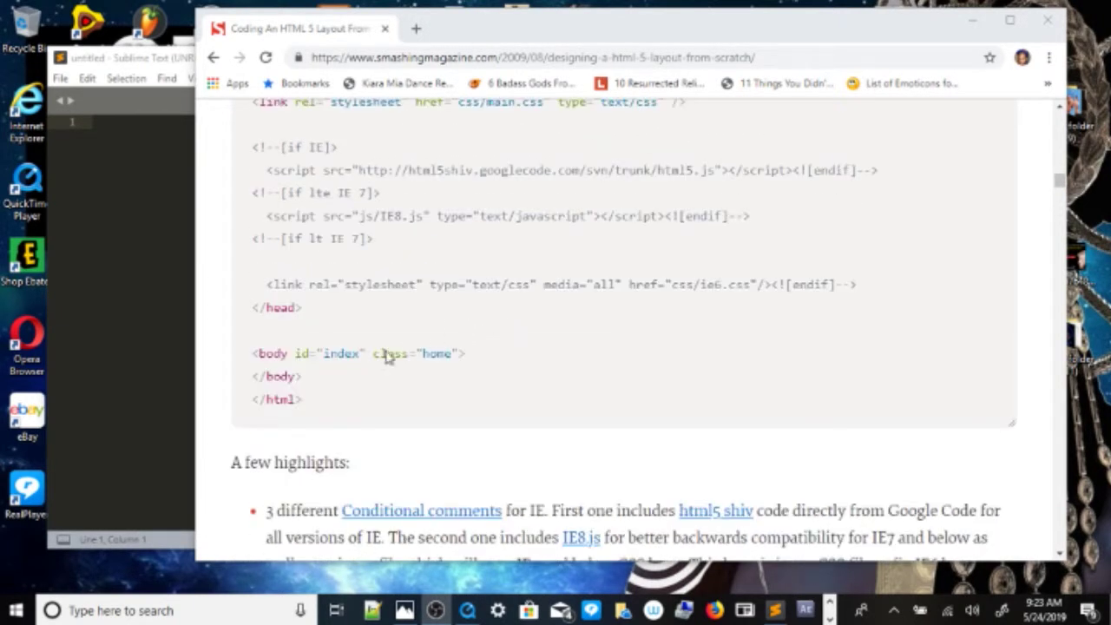
left_click_drag(302, 402, 249, 203)
scroll(257, 256, "up", 3)
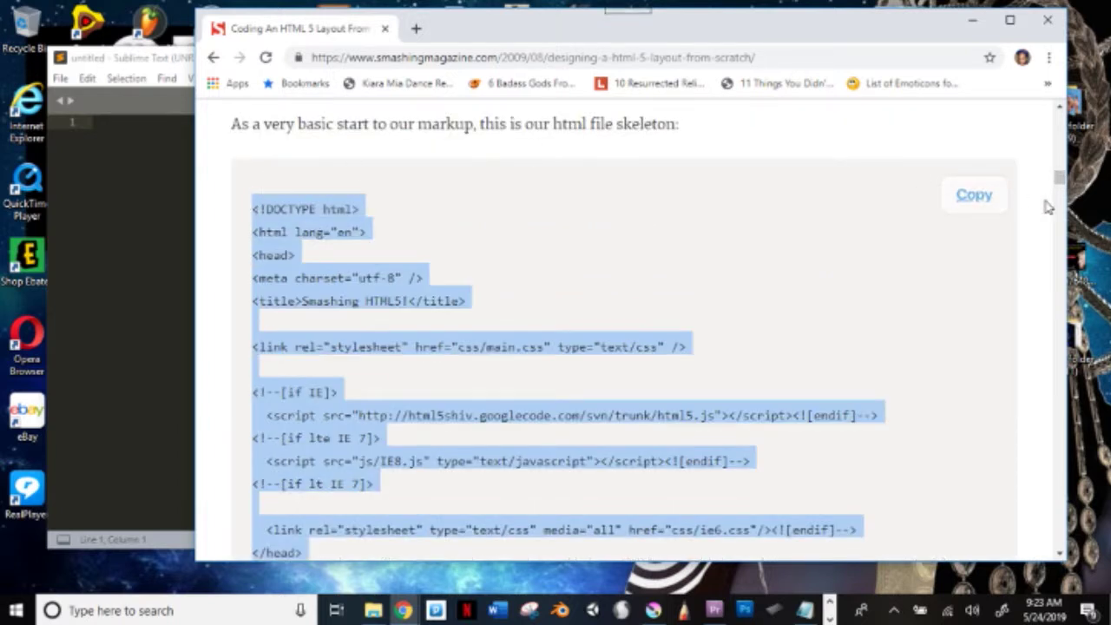
left_click(974, 197)
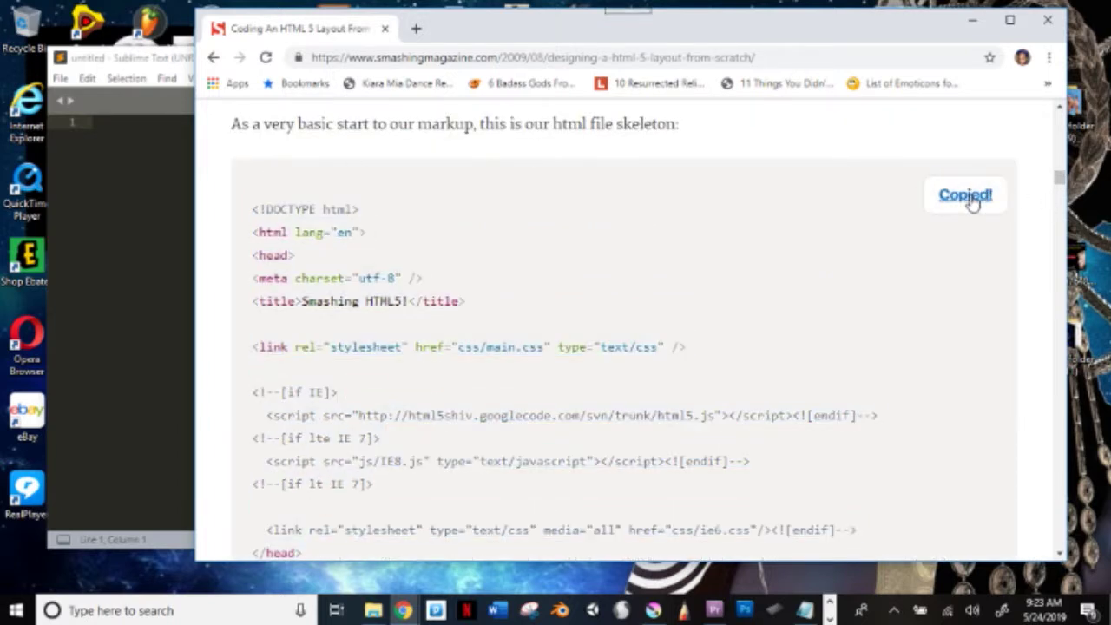
Switch to Sublime Text, paste the copied HTML skeleton into the empty untitled file, and save it on the Desktop as index.html
left_click(93, 165)
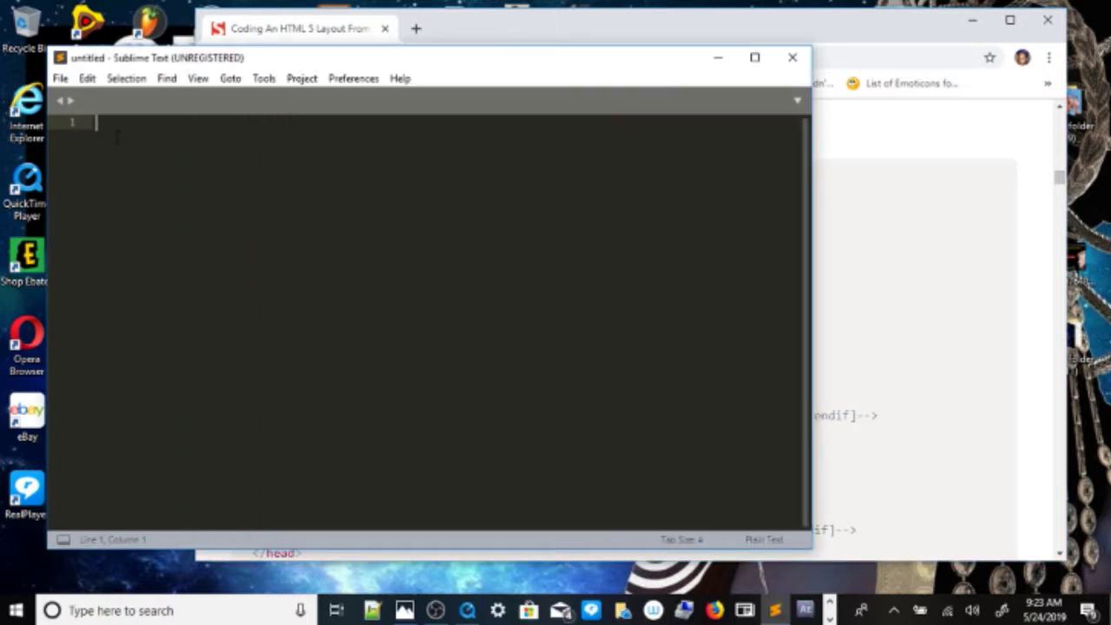
key("ctrl+v")
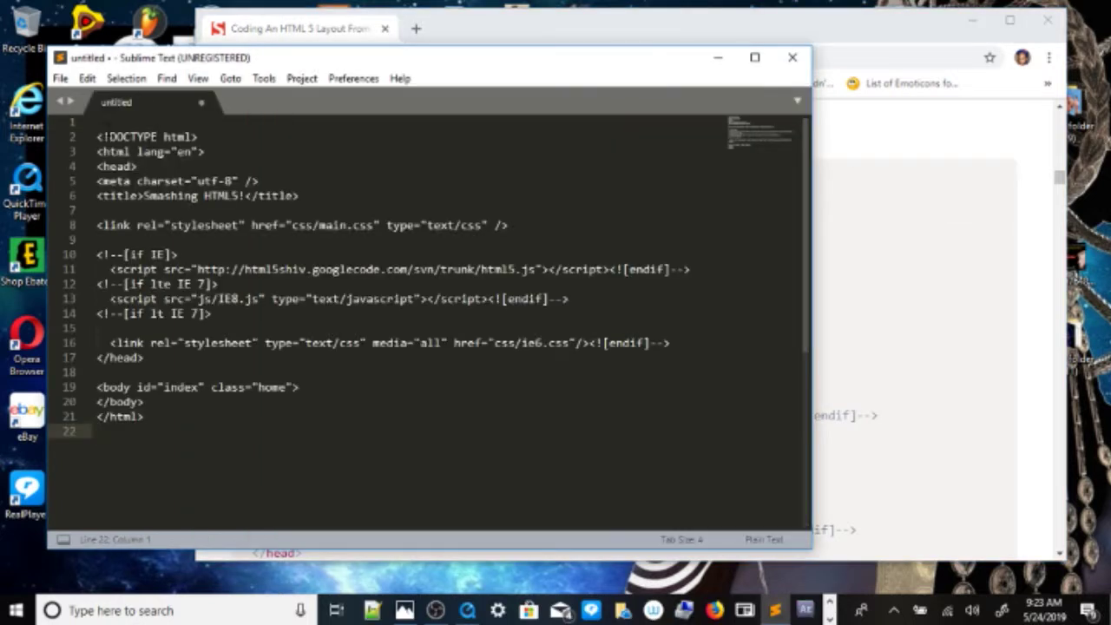
left_click(60, 80)
left_click(60, 80)
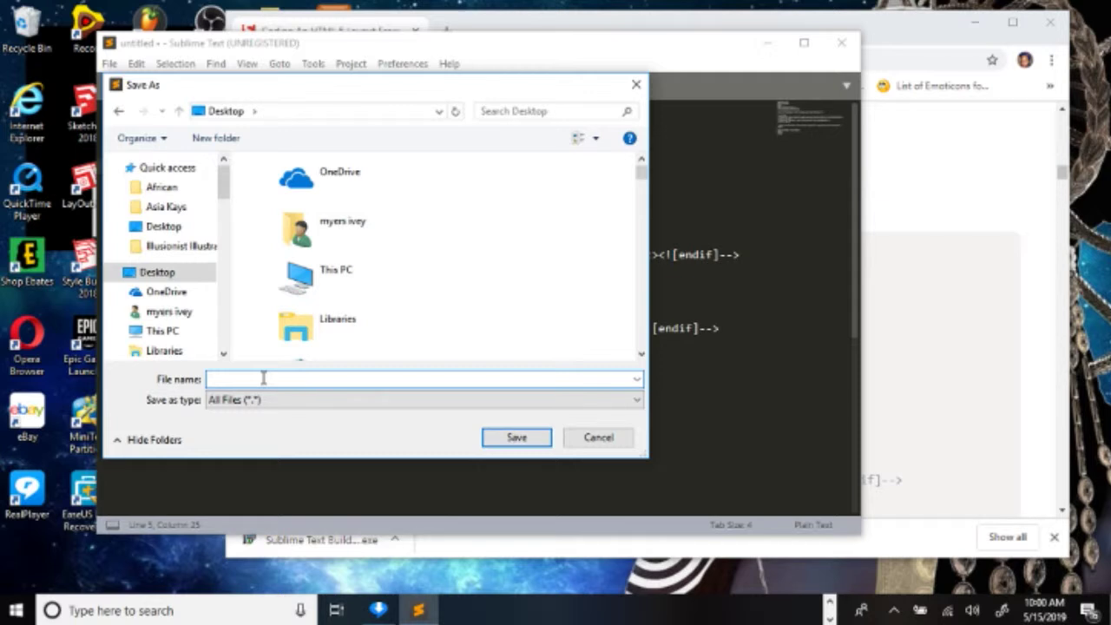
type("index.html")
left_click(507, 439)
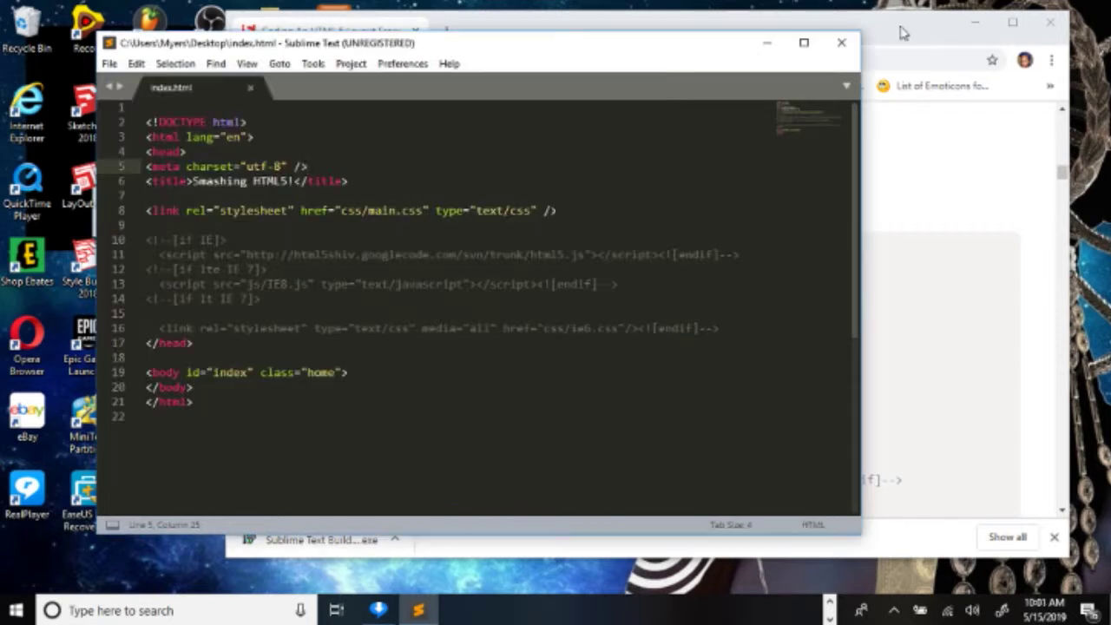
left_click(900, 35)
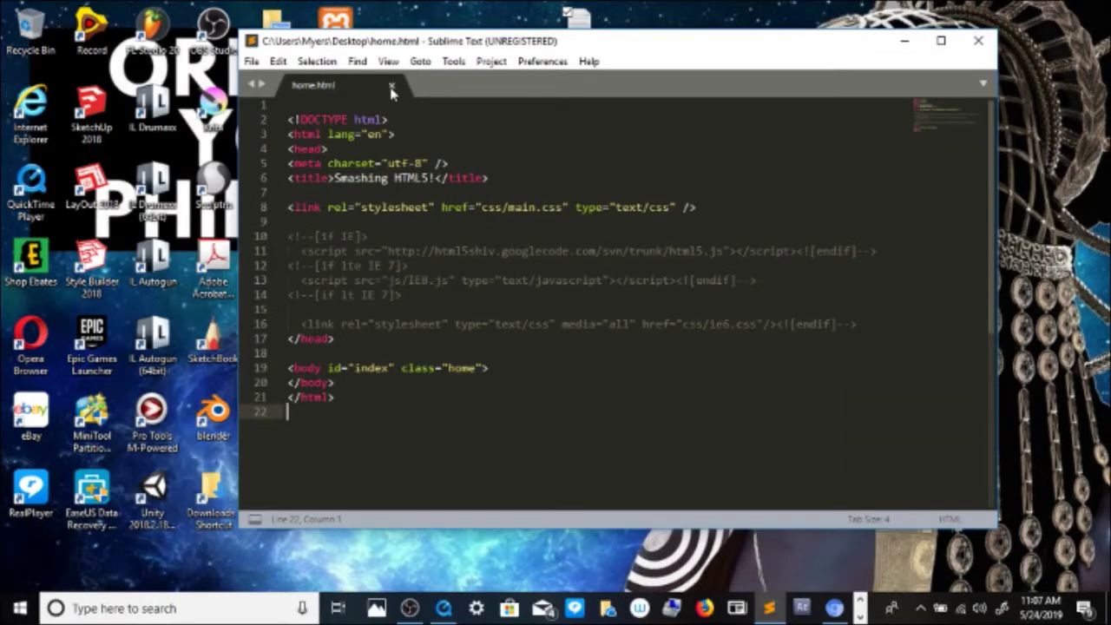
Close the home.html file and reopen it from the Desktop folder
left_click(391, 87)
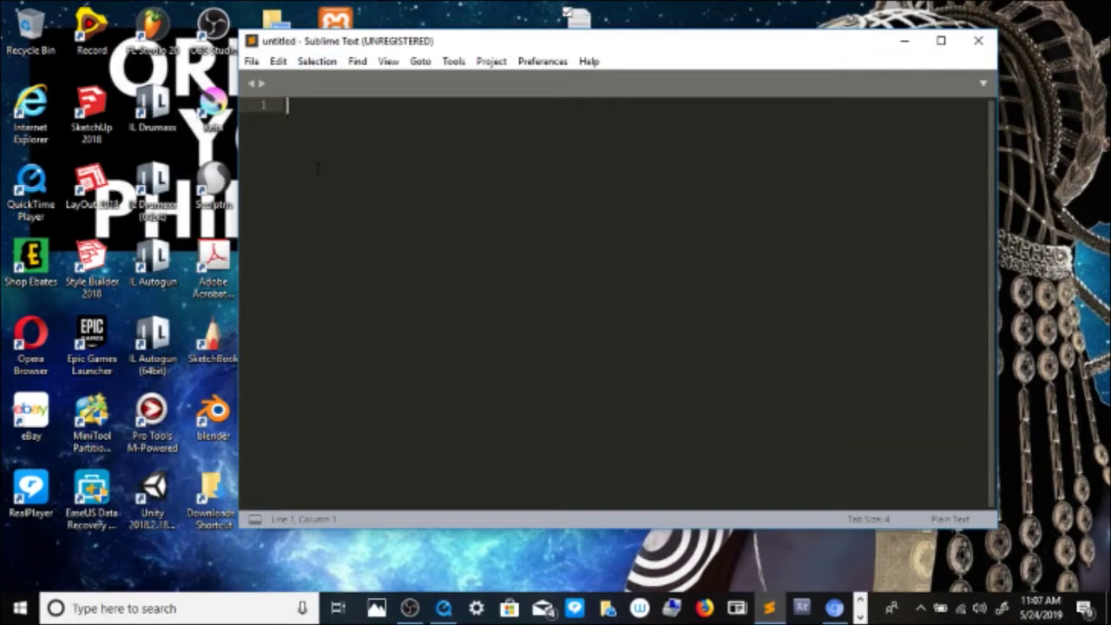
left_click(251, 63)
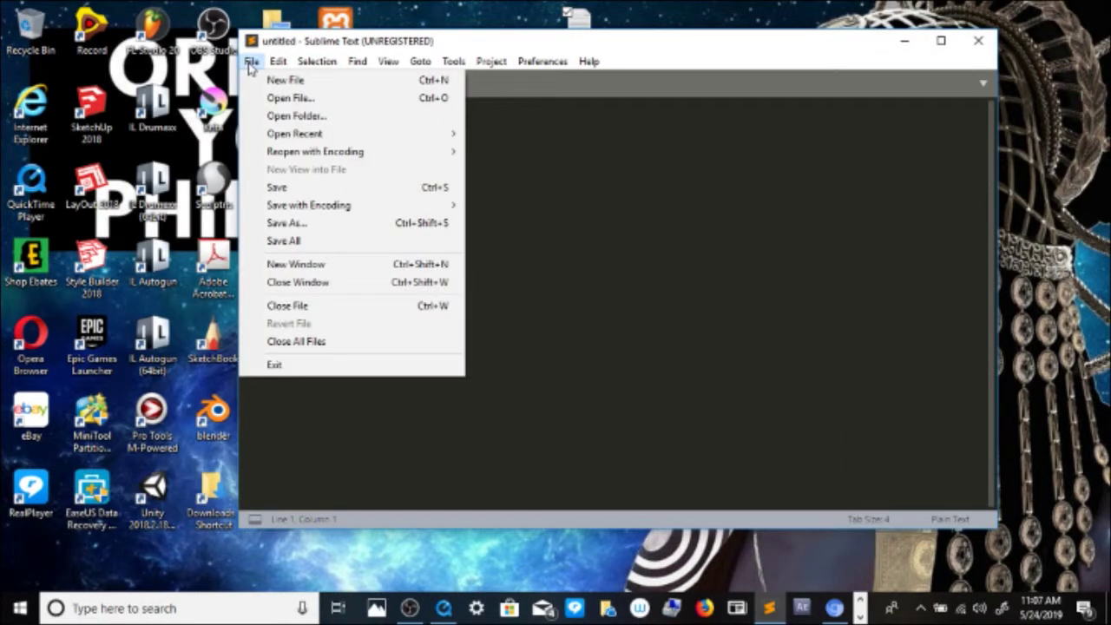
left_click(279, 100)
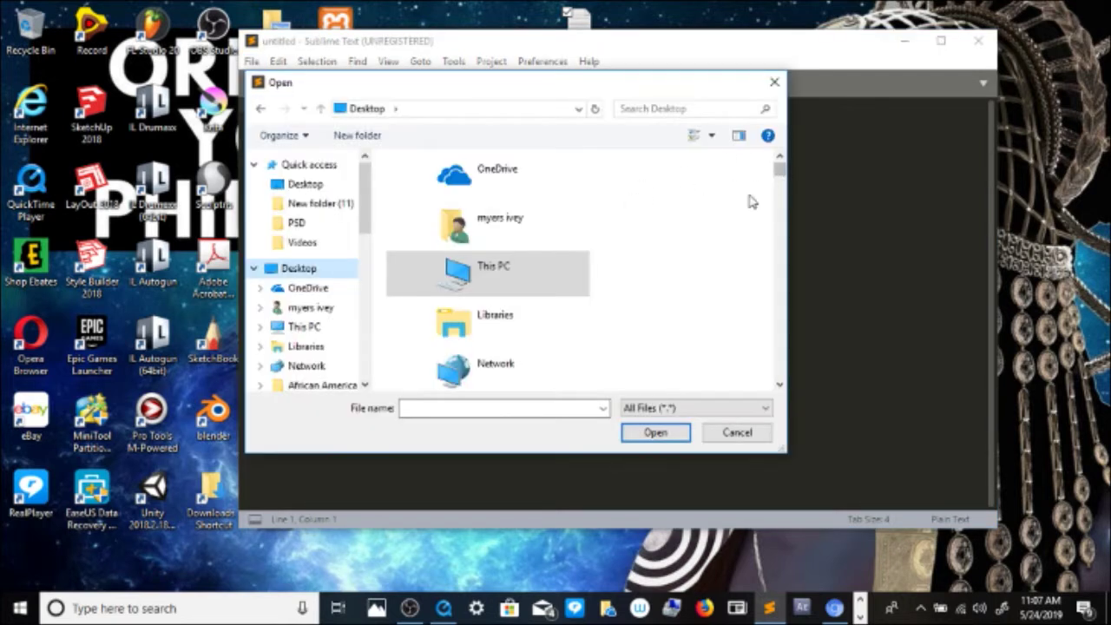
left_click_drag(779, 174, 779, 307)
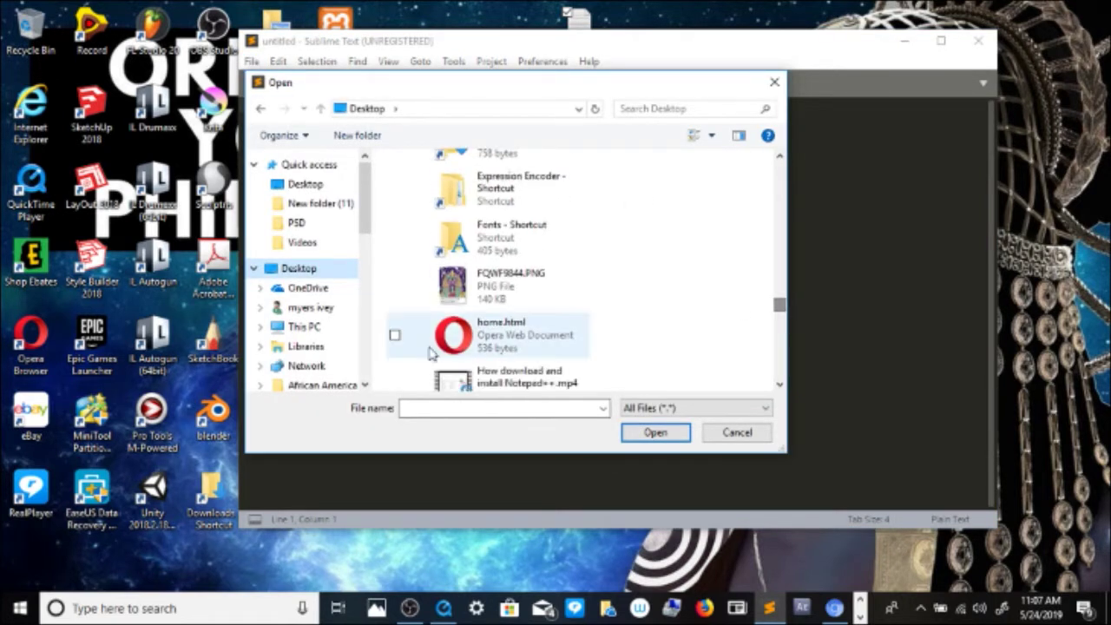
left_click(557, 327)
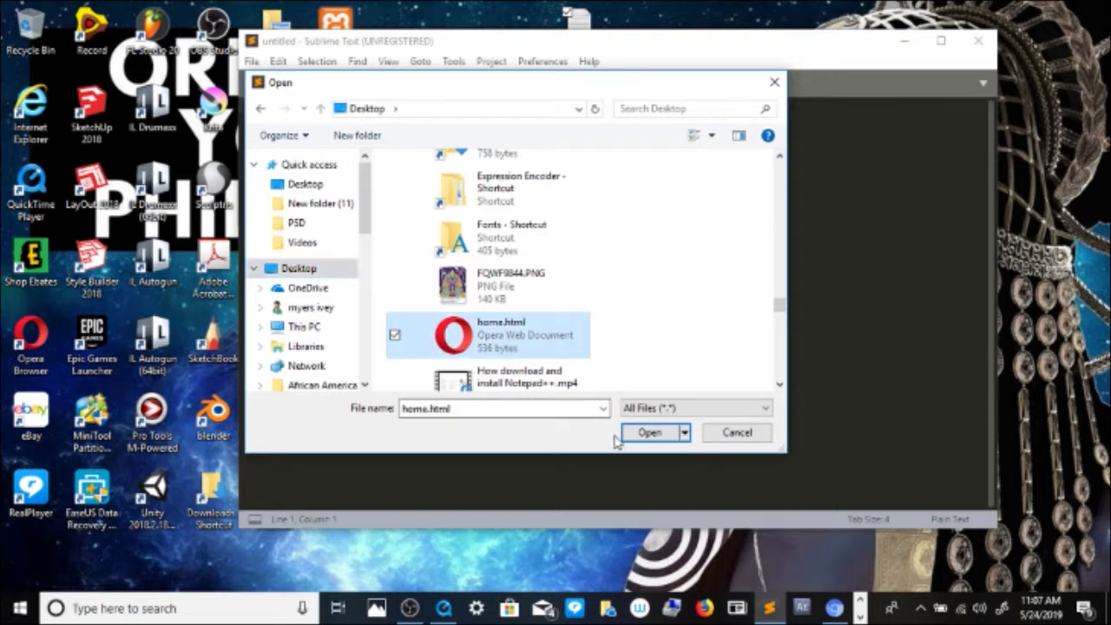
left_click(650, 433)
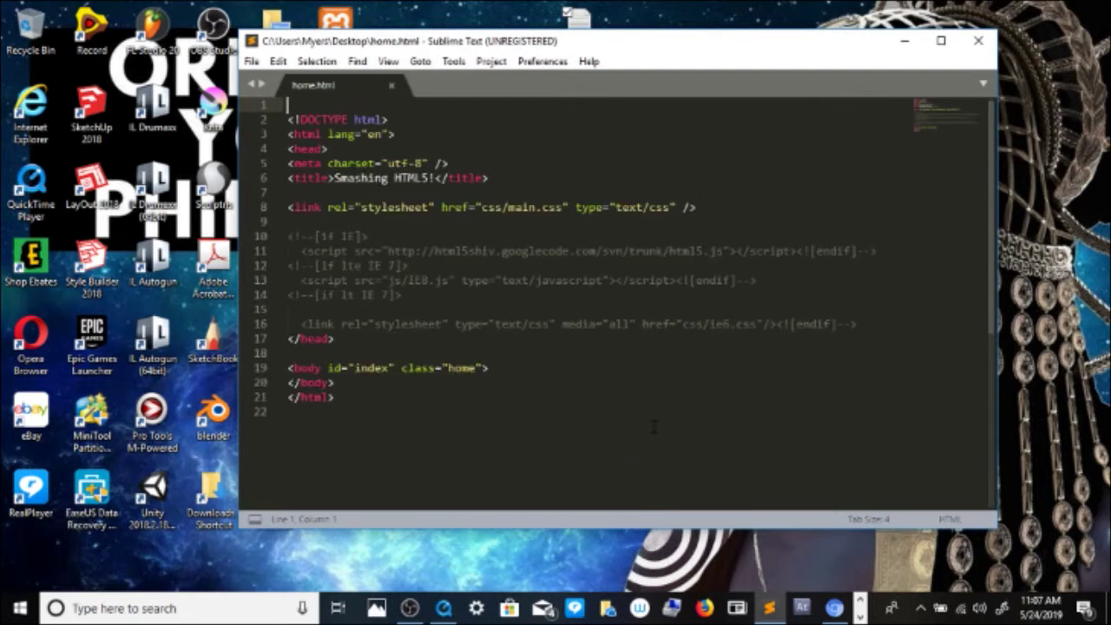